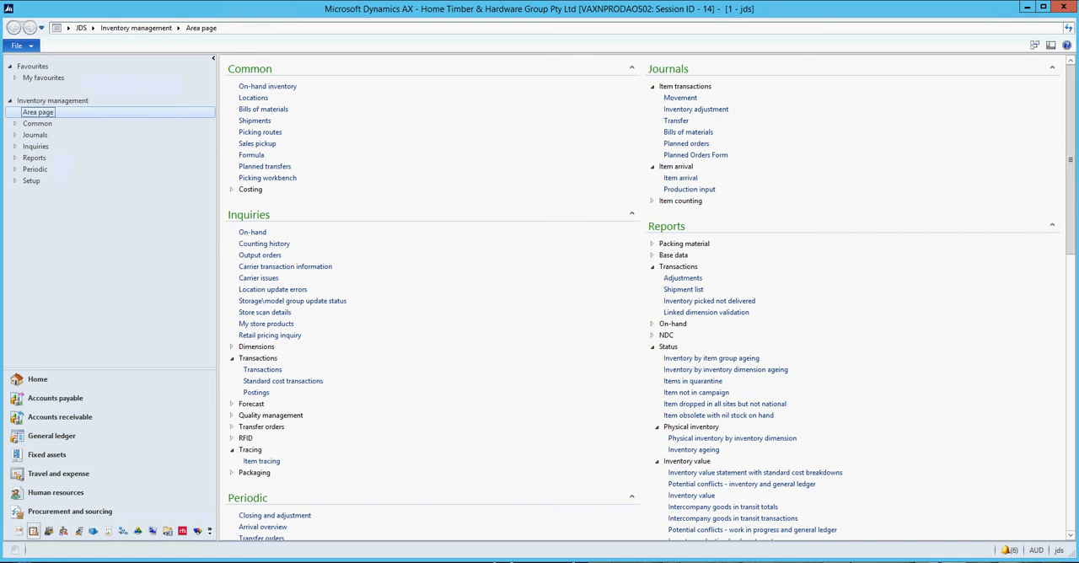
Open the vendor posting profiles from the Accounts payable setup.
{"action": "left_click", "coordinate": [50, 435]}
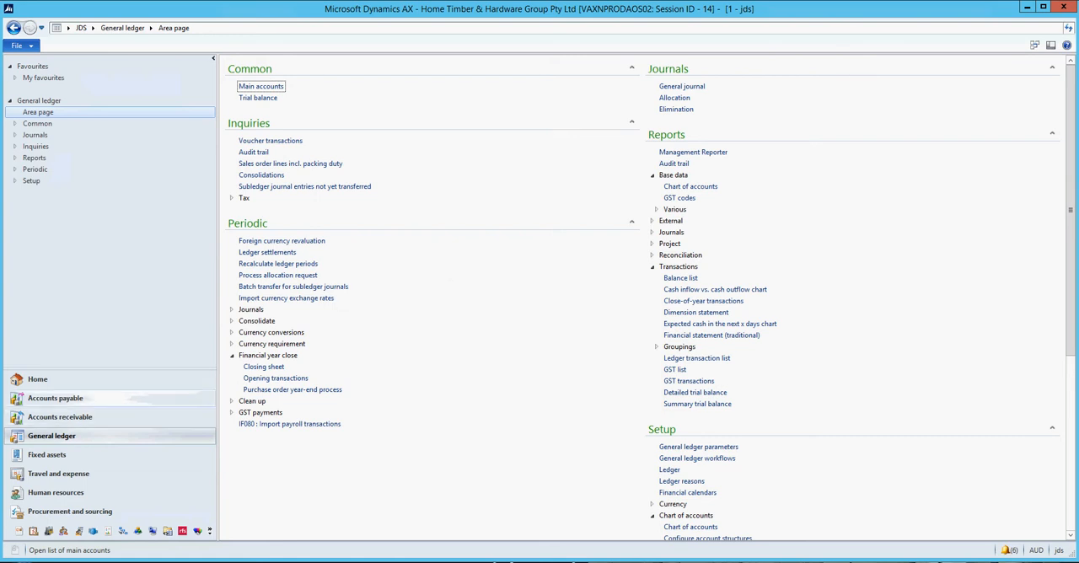
{"action": "left_click", "coordinate": [50, 399]}
{"action": "scroll", "coordinate": [649, 294], "scroll_direction": "down", "scroll_amount": 1}
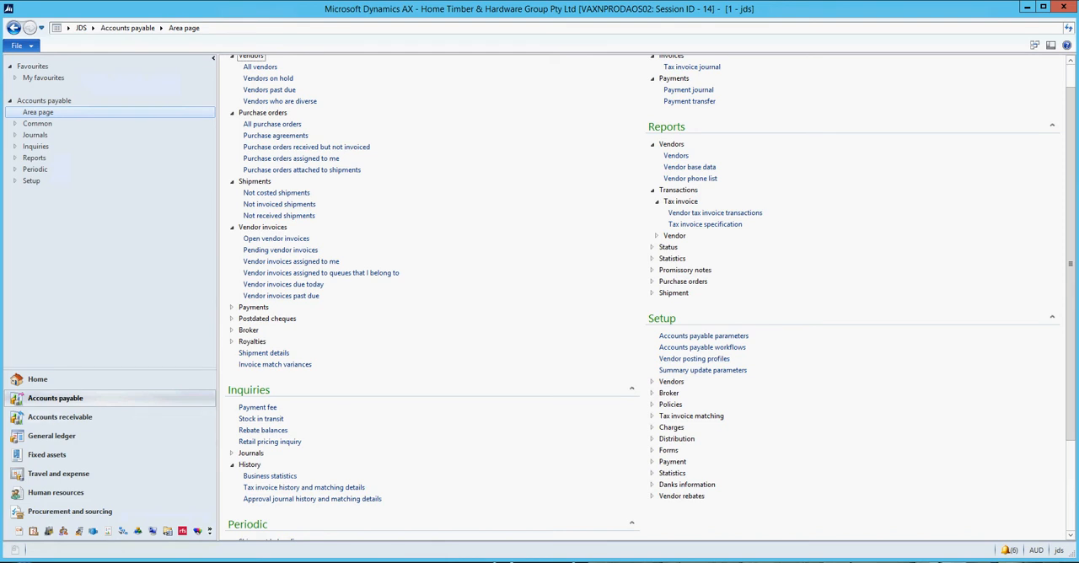
{"action": "left_click", "coordinate": [694, 358]}
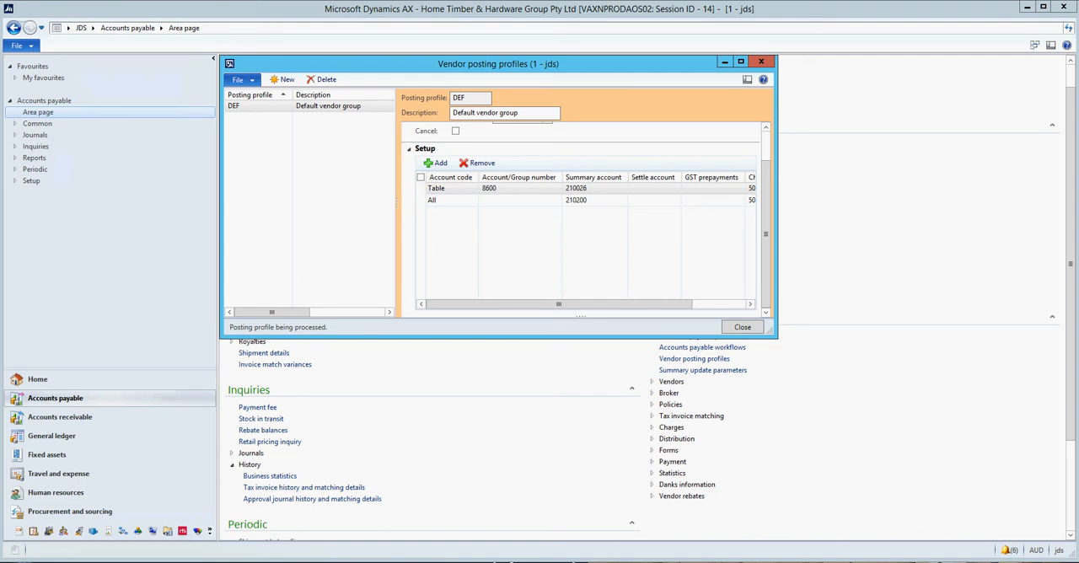
Create a new vendor posting profile named Test with the description Test.
{"action": "key", "text": "ctrl+n"}
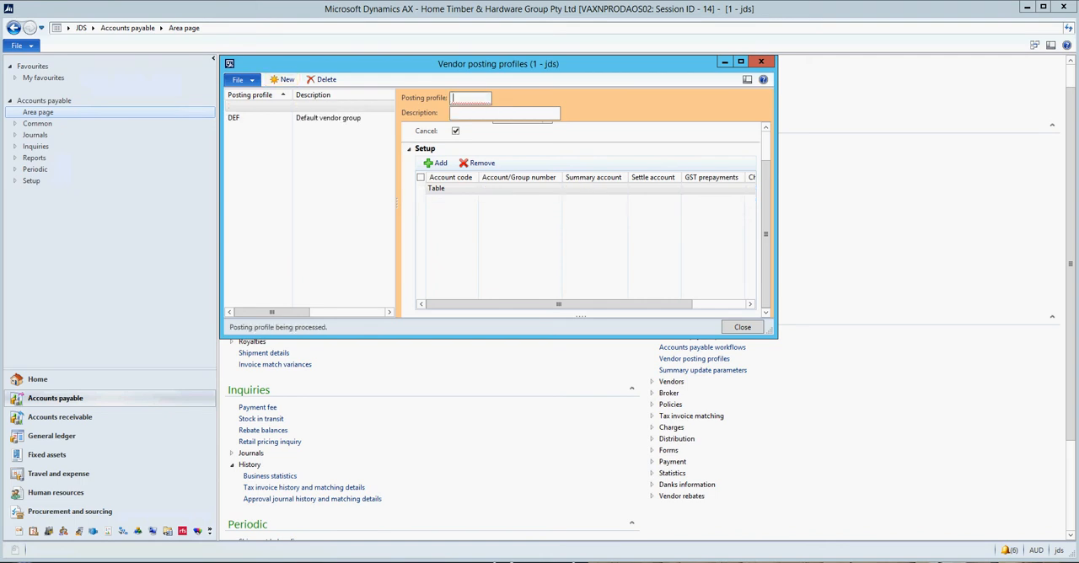
{"action": "type", "text": "Test"}
{"action": "key", "text": "Tab"}
{"action": "type", "text": "Test"}
{"action": "key", "text": "Tab"}
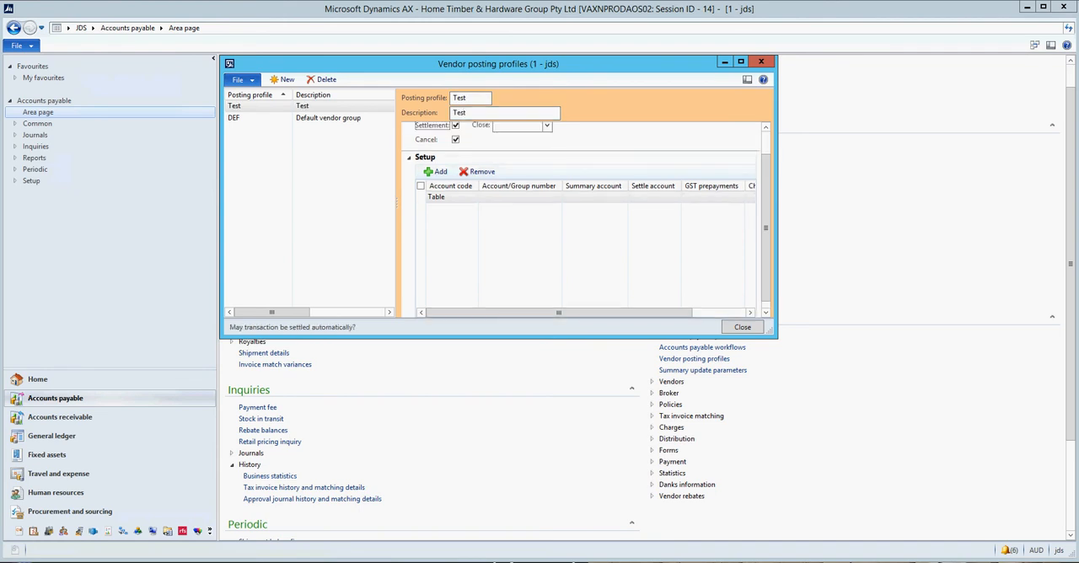
Set the account code of the Test profile's setup line to All.
{"action": "left_click", "coordinate": [455, 197]}
{"action": "left_click", "coordinate": [473, 197]}
{"action": "key", "text": "Down"}
{"action": "key", "text": "Return"}
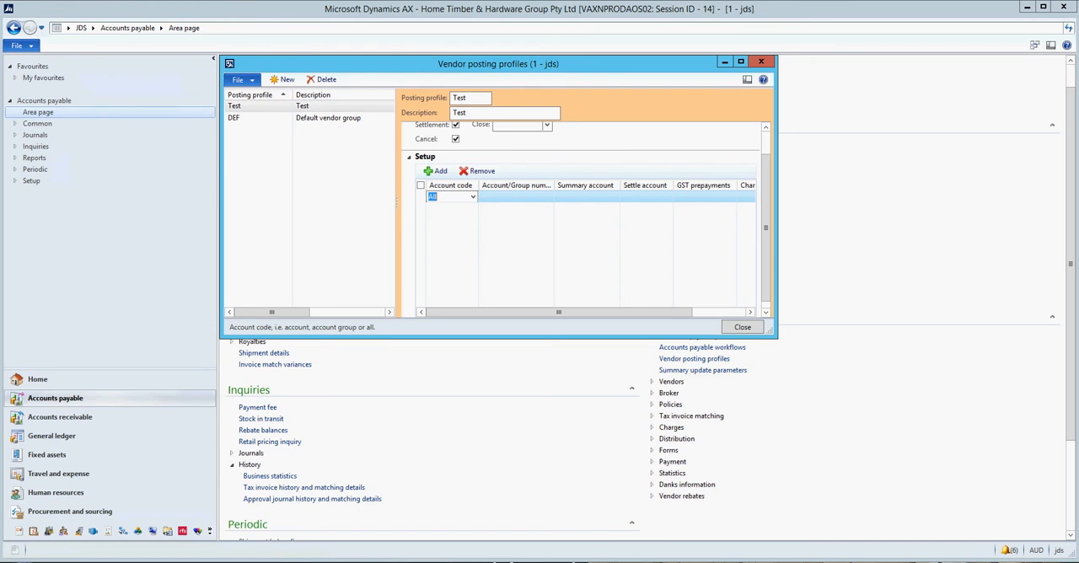
{"action": "key", "text": "Tab"}
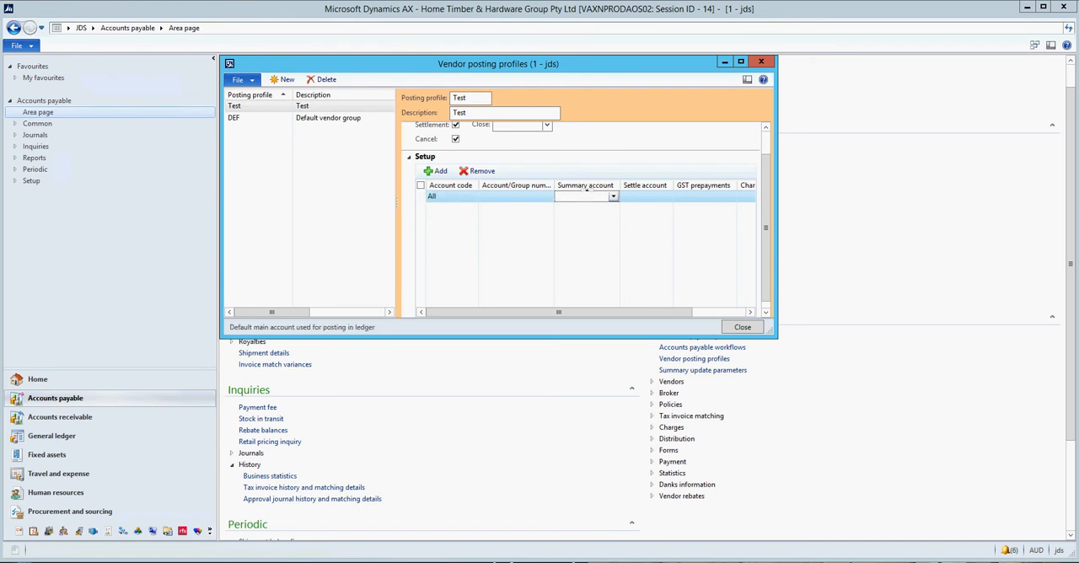
Check the summary account choices and widen the vendor posting profiles form to show the ledger account columns through Chargeback.
{"action": "left_click", "coordinate": [614, 196]}
{"action": "left_click", "coordinate": [613, 196]}
{"action": "left_click_drag", "start_coordinate": [777, 202], "coordinate": [903, 202]}
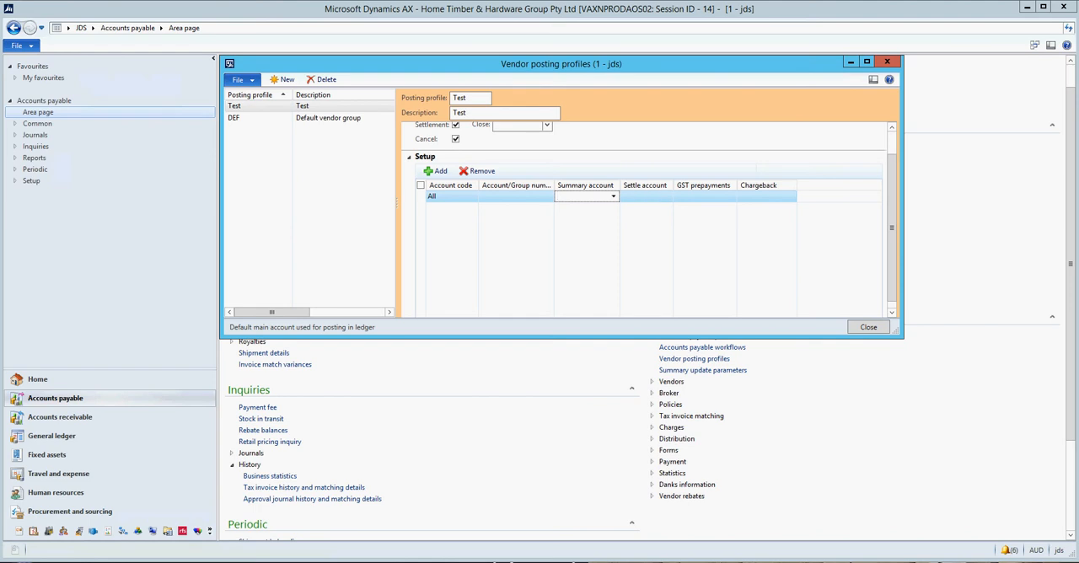
Change the setup line's account code to Group and view the vendor groups available for it.
{"action": "left_click", "coordinate": [450, 196]}
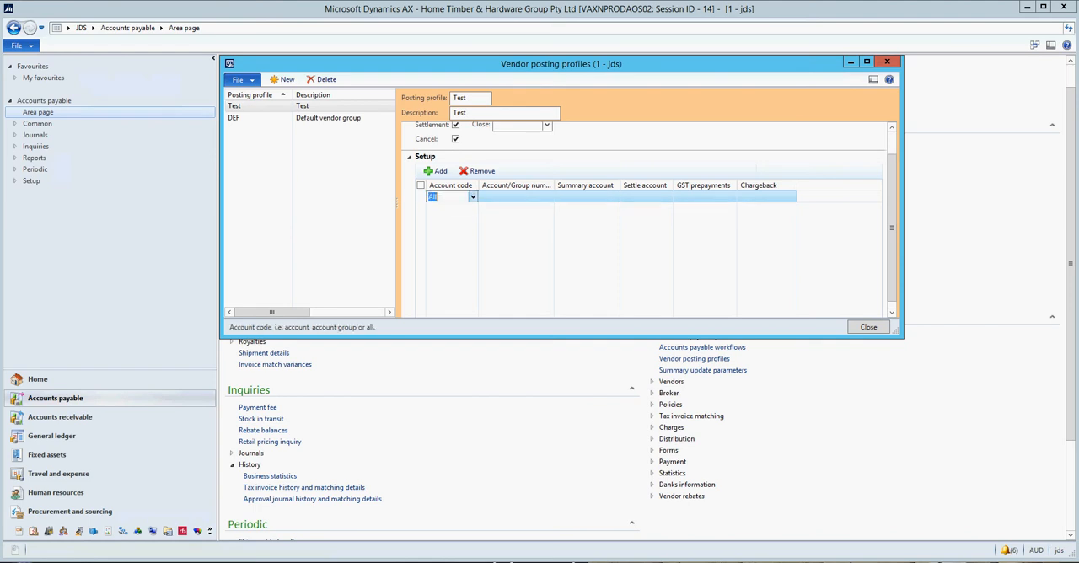
{"action": "left_click", "coordinate": [473, 196]}
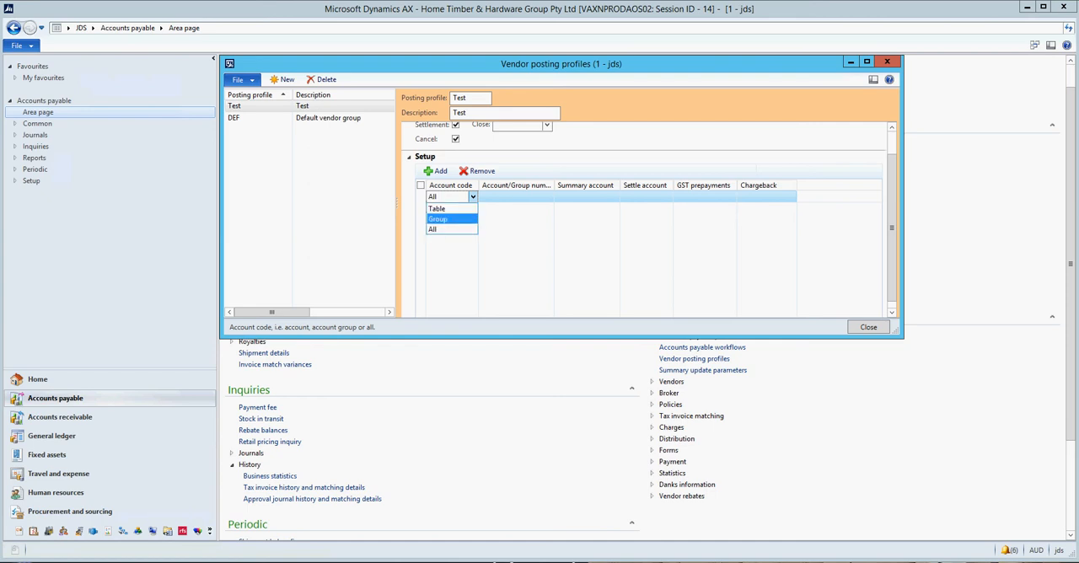
{"action": "left_click", "coordinate": [438, 219]}
{"action": "left_click", "coordinate": [517, 197]}
{"action": "left_click", "coordinate": [557, 196]}
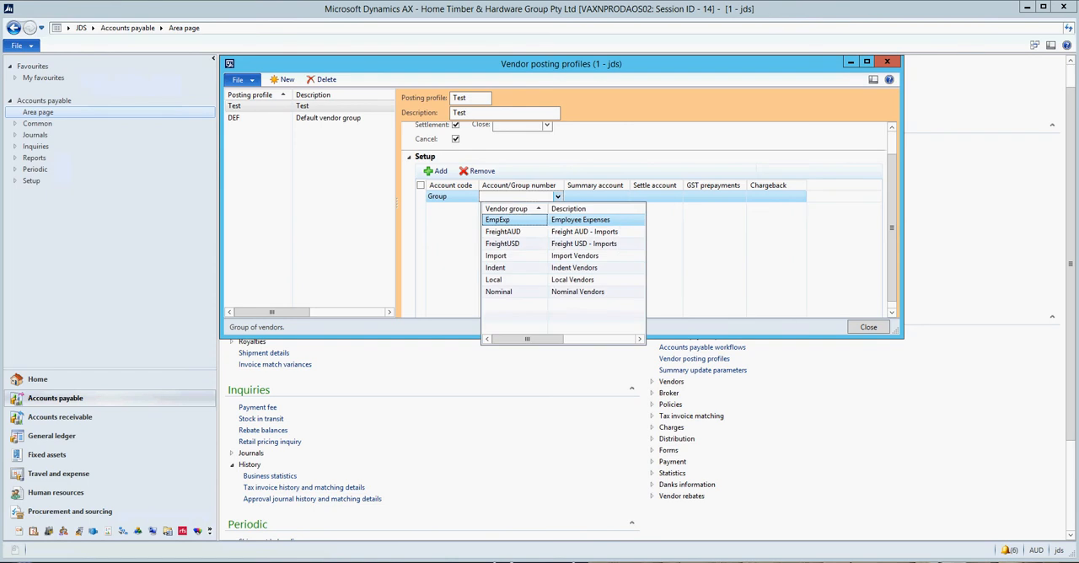
{"action": "left_click", "coordinate": [558, 196]}
Change the setup line's account code to Table and list the individual vendor accounts available for it.
{"action": "left_click", "coordinate": [450, 196]}
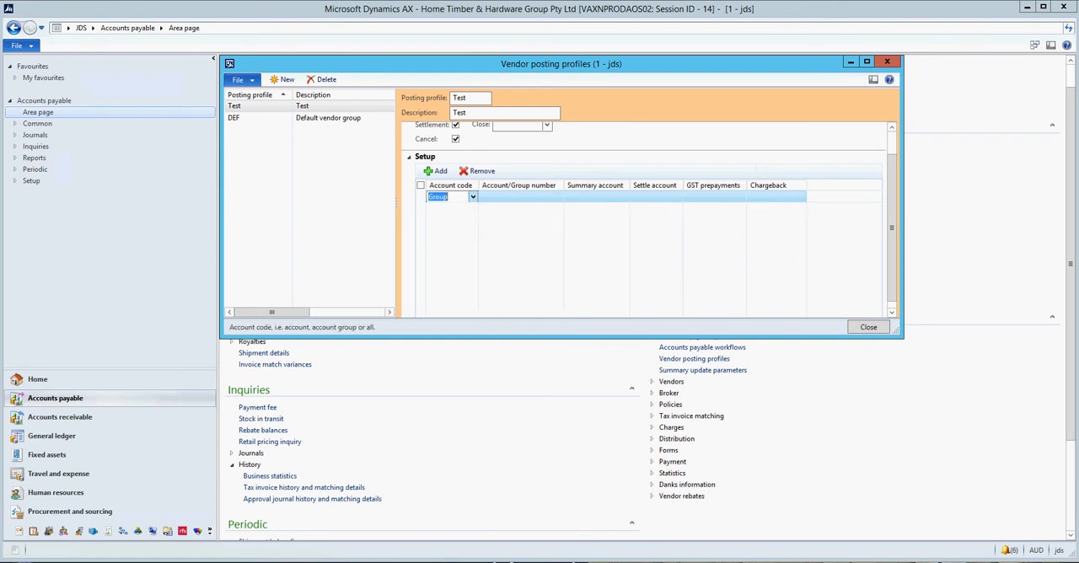
{"action": "left_click", "coordinate": [473, 196]}
{"action": "left_click", "coordinate": [438, 208]}
{"action": "left_click", "coordinate": [518, 197]}
{"action": "left_click", "coordinate": [557, 196]}
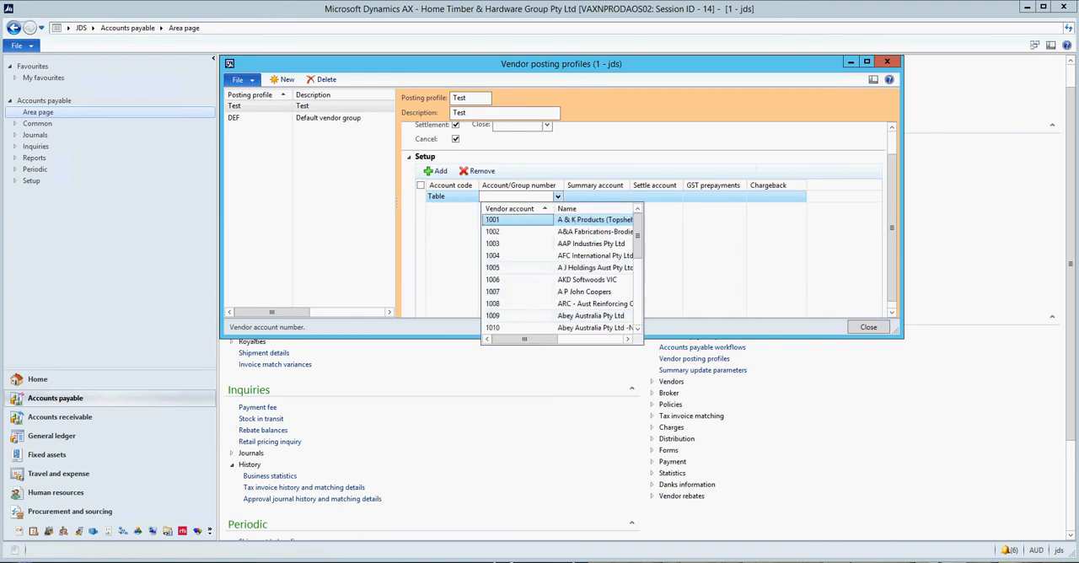
Review the account code options Table, Group and All, and close the vendor posting profiles form.
{"action": "left_click", "coordinate": [451, 197]}
{"action": "left_click", "coordinate": [451, 196]}
{"action": "left_click", "coordinate": [473, 196]}
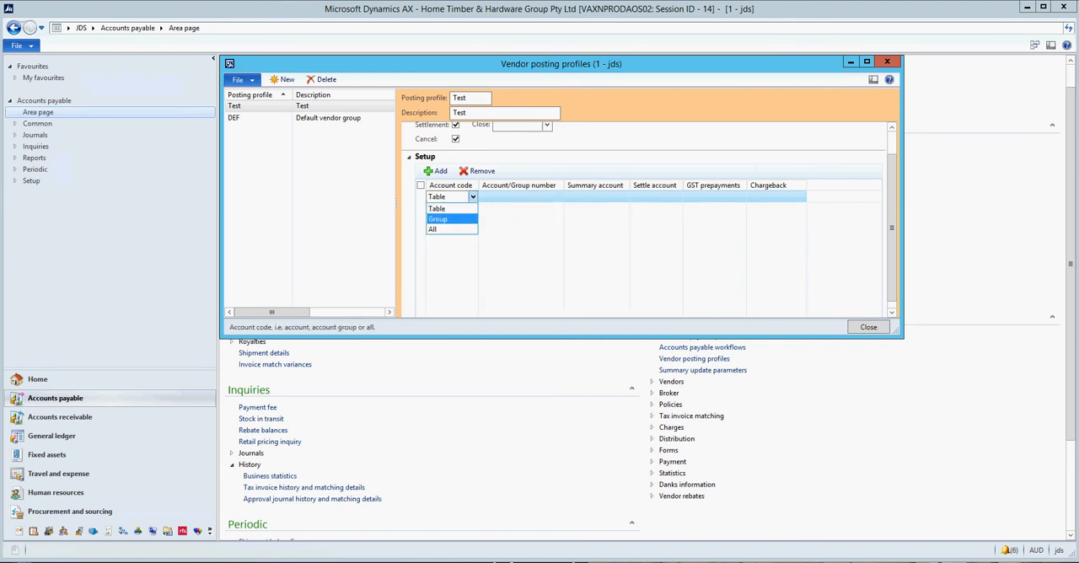
{"action": "key", "text": "Down"}
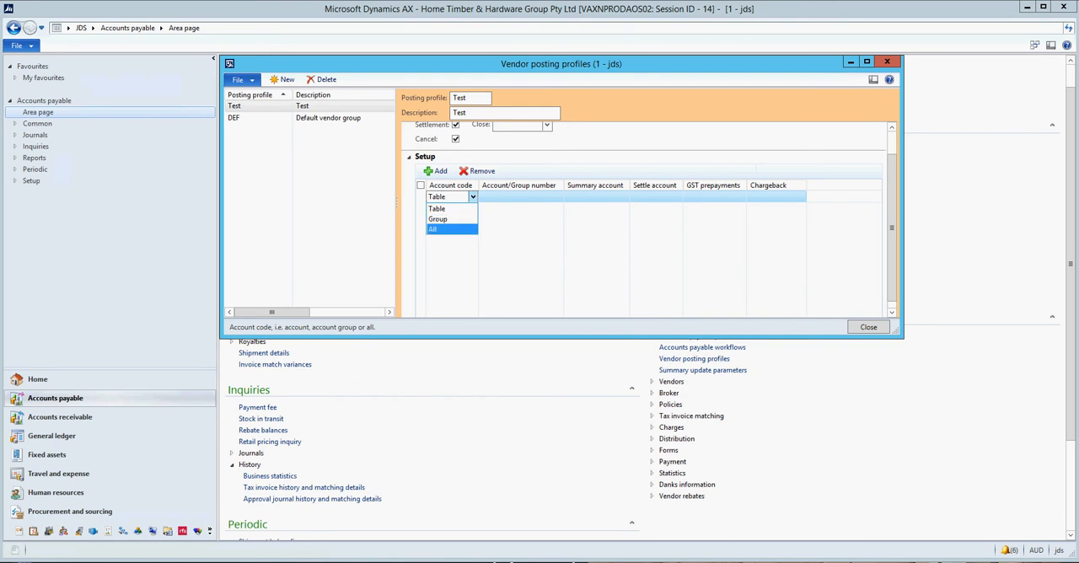
{"action": "key", "text": "Up"}
{"action": "key", "text": "Up"}
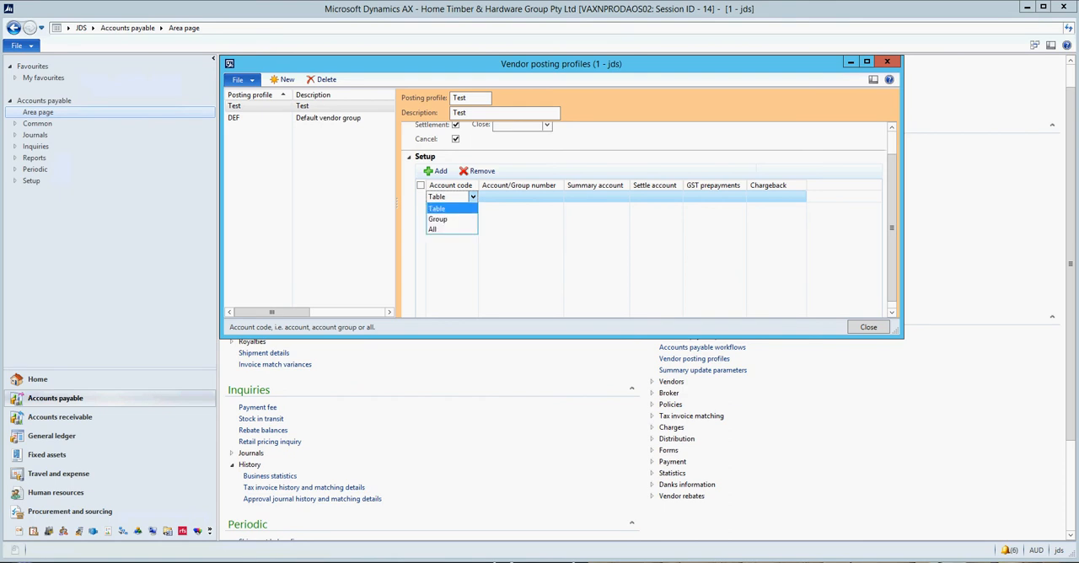
{"action": "key", "text": "Down"}
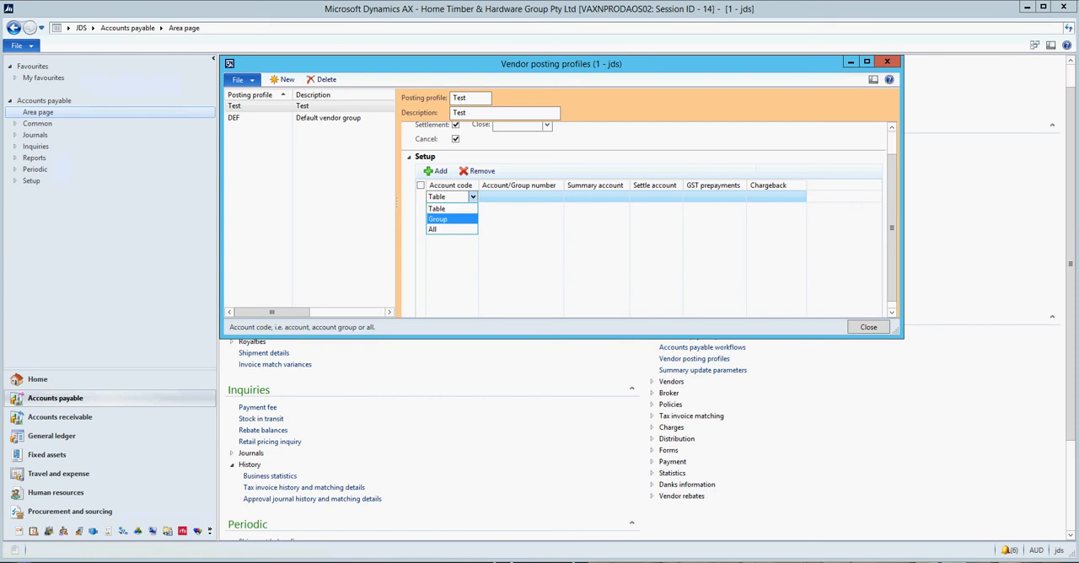
{"action": "left_click", "coordinate": [886, 62]}
{"action": "left_click", "coordinate": [887, 61]}
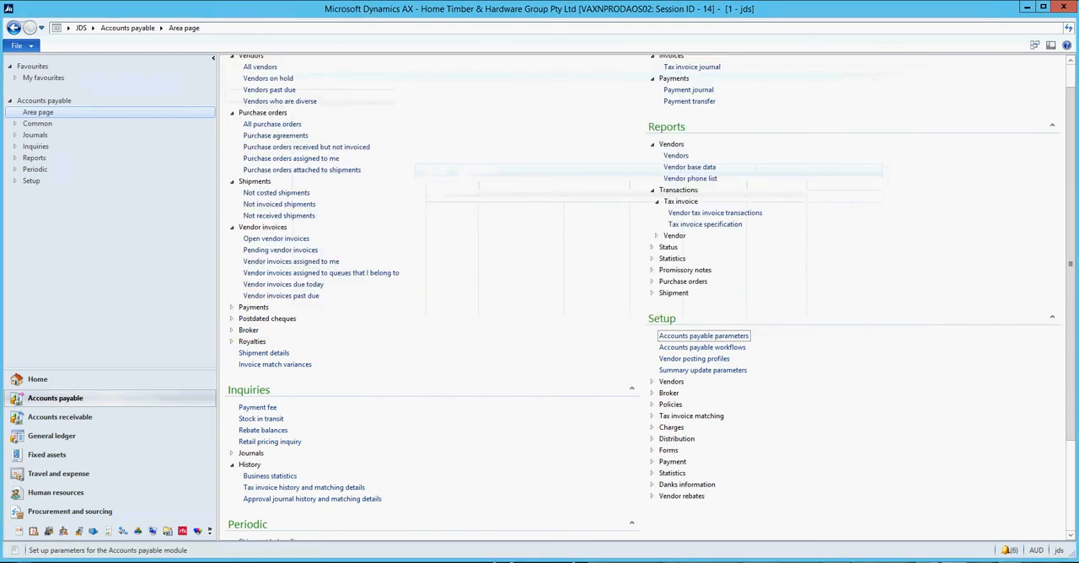
Open the customer posting profiles in Accounts receivable, examine the DEF profile's account code lines, and close the form.
{"action": "left_click", "coordinate": [60, 416]}
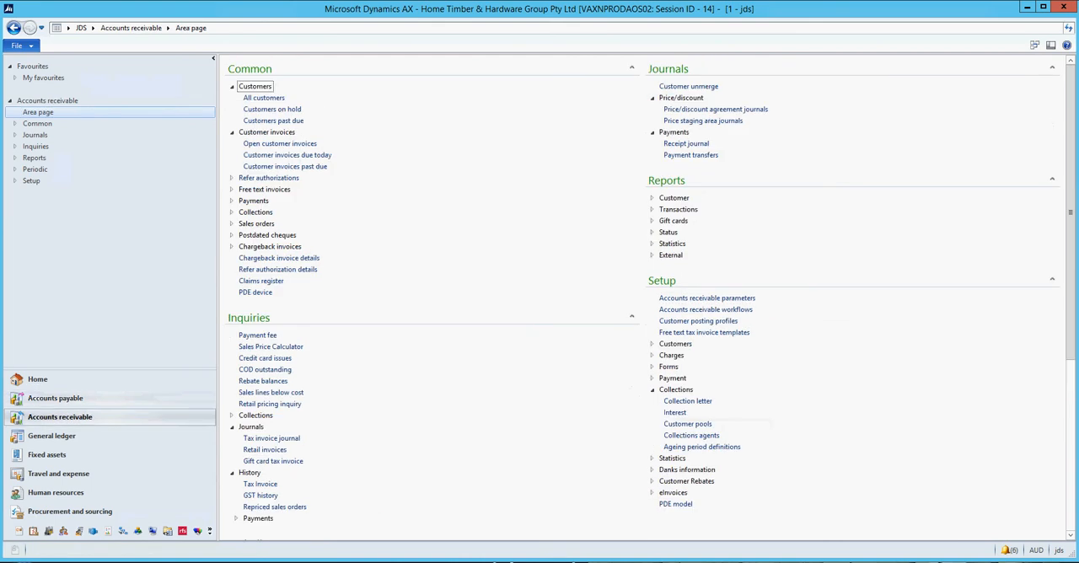
{"action": "left_click", "coordinate": [698, 321]}
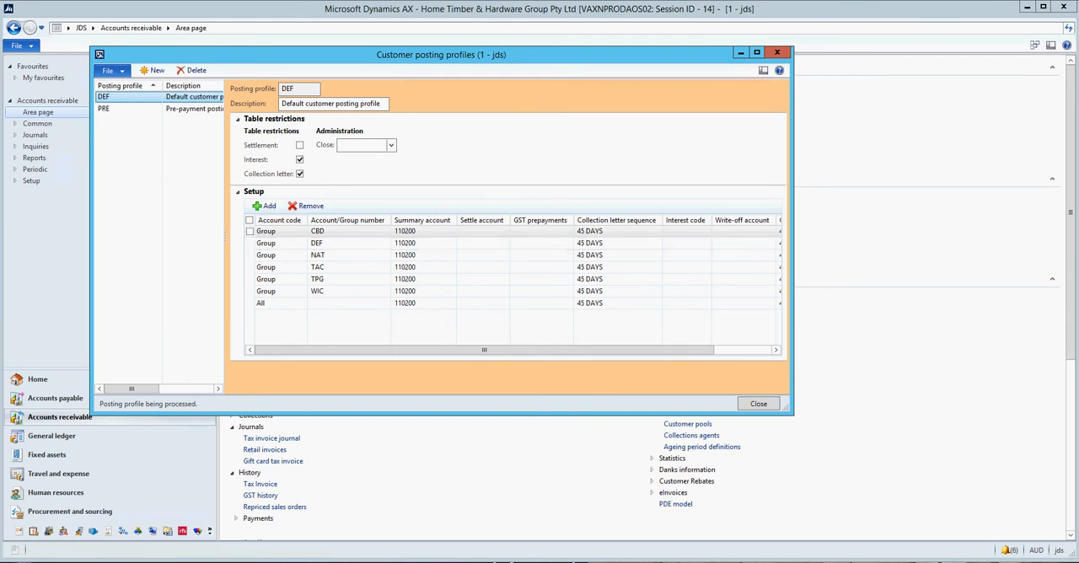
{"action": "left_click", "coordinate": [276, 231]}
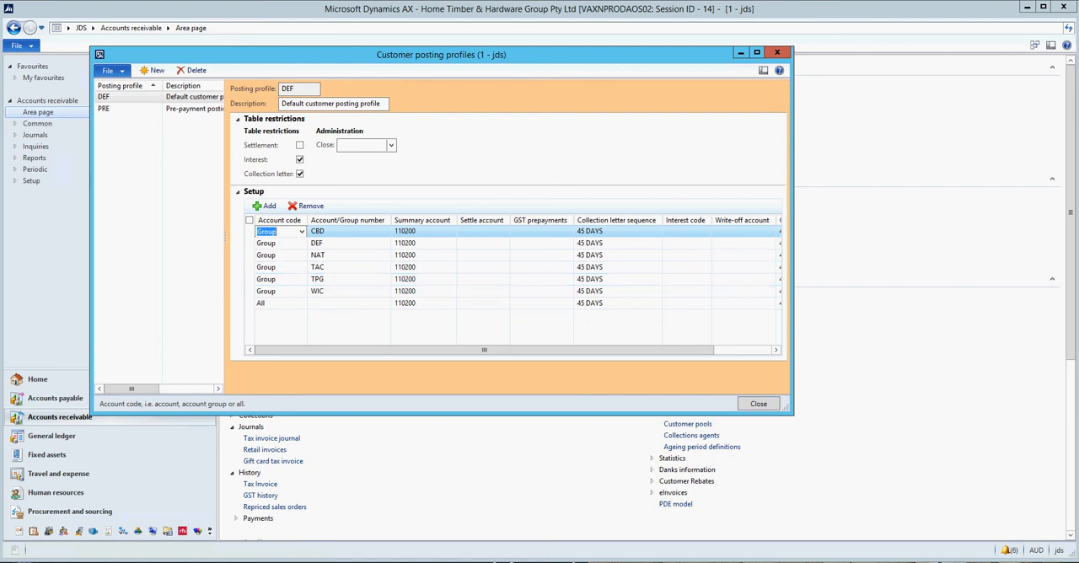
{"action": "left_click", "coordinate": [777, 52]}
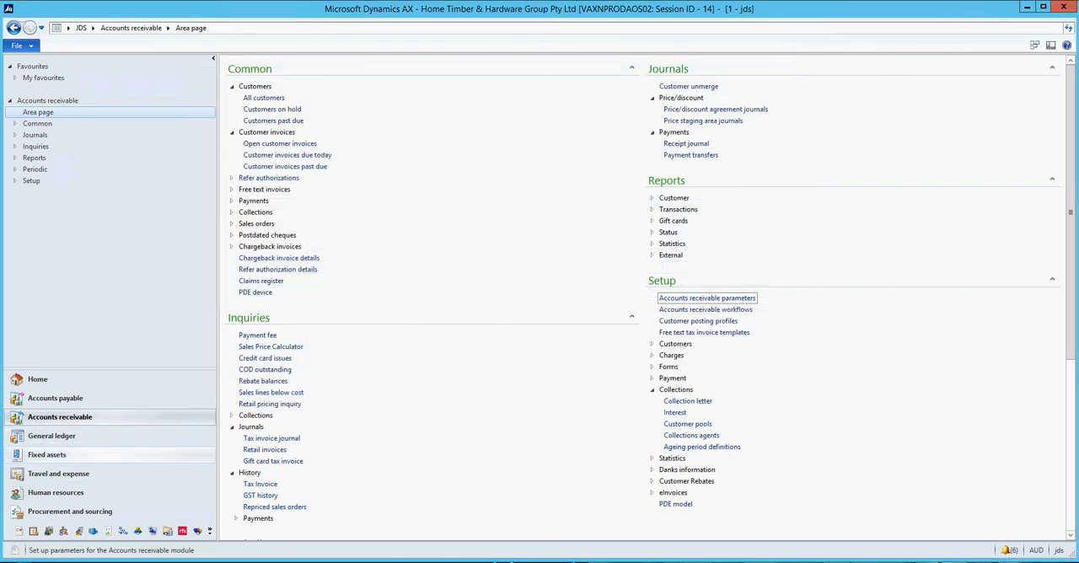
Open the fixed asset posting profiles from the Fixed assets setup.
{"action": "left_click", "coordinate": [47, 454]}
{"action": "scroll", "coordinate": [641, 295], "scroll_direction": "down", "scroll_amount": 3}
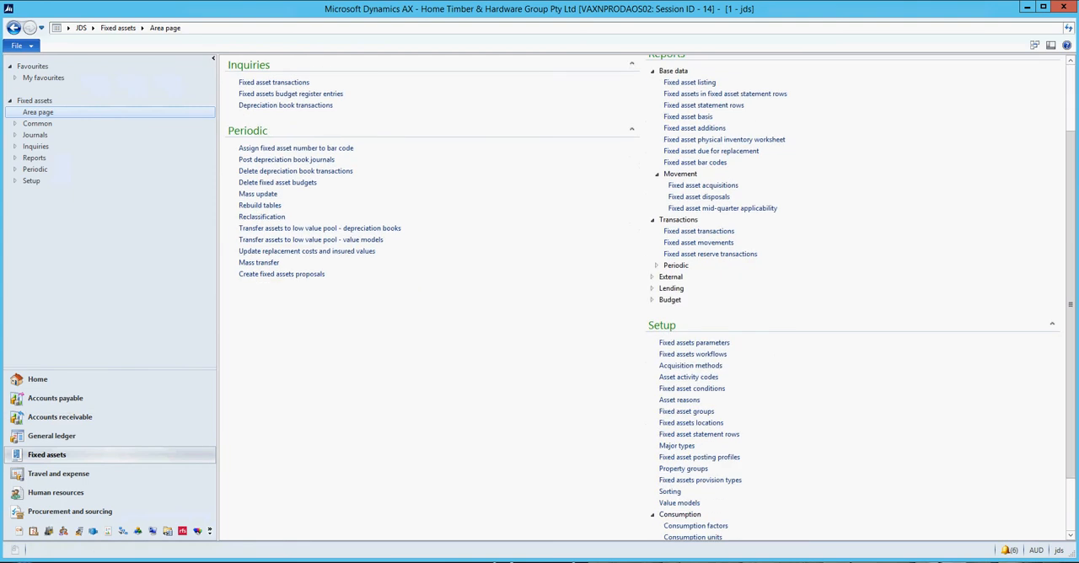
{"action": "scroll", "coordinate": [641, 295], "scroll_direction": "down", "scroll_amount": 2}
{"action": "scroll", "coordinate": [641, 295], "scroll_direction": "down", "scroll_amount": 1}
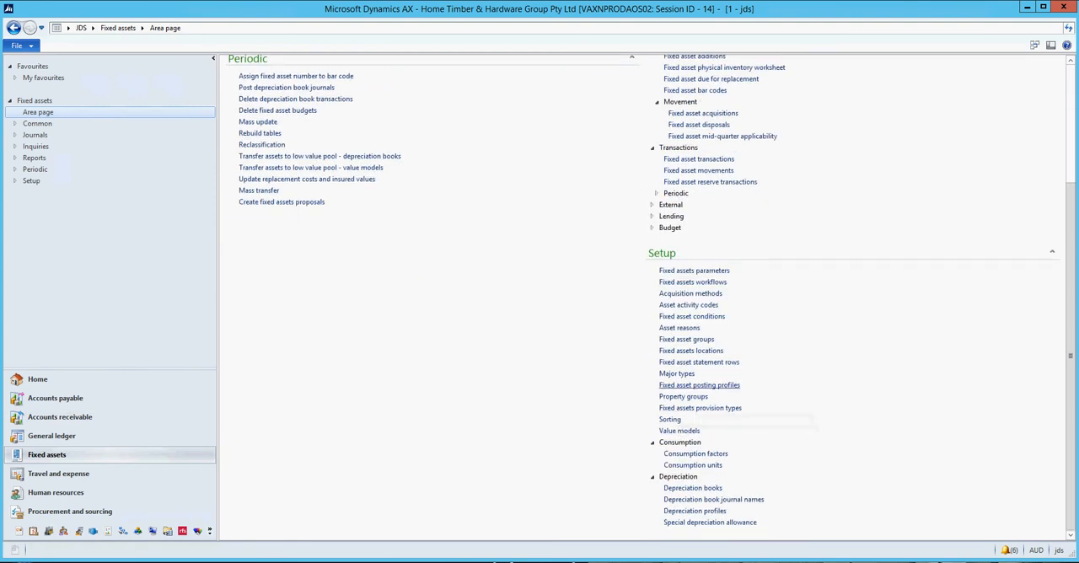
{"action": "left_click", "coordinate": [715, 385]}
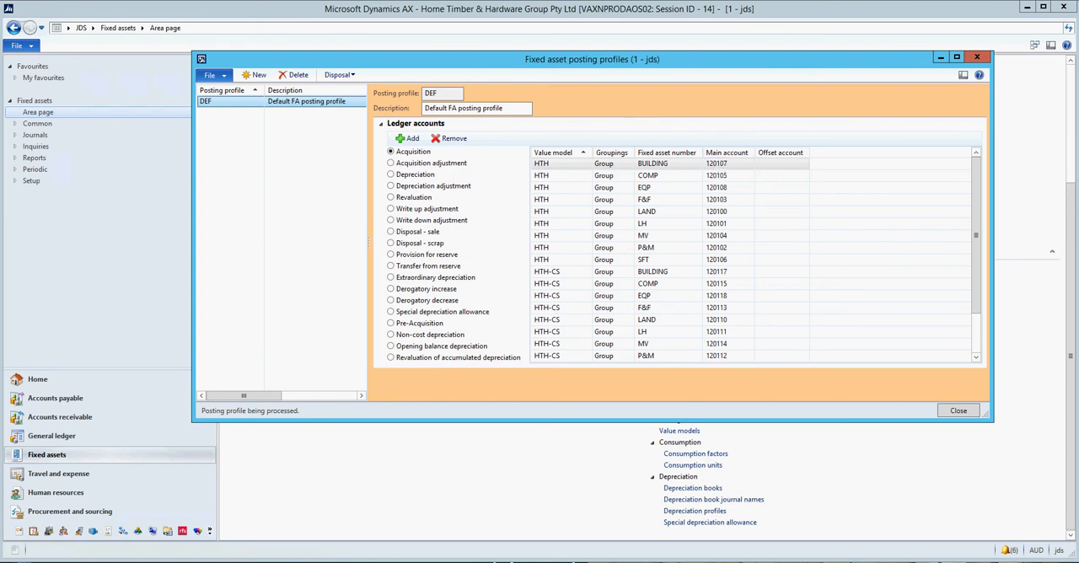
Examine the disposal options and the acquisition ledger account lines of the DEF fixed asset profile, and close the form.
{"action": "left_click", "coordinate": [340, 75]}
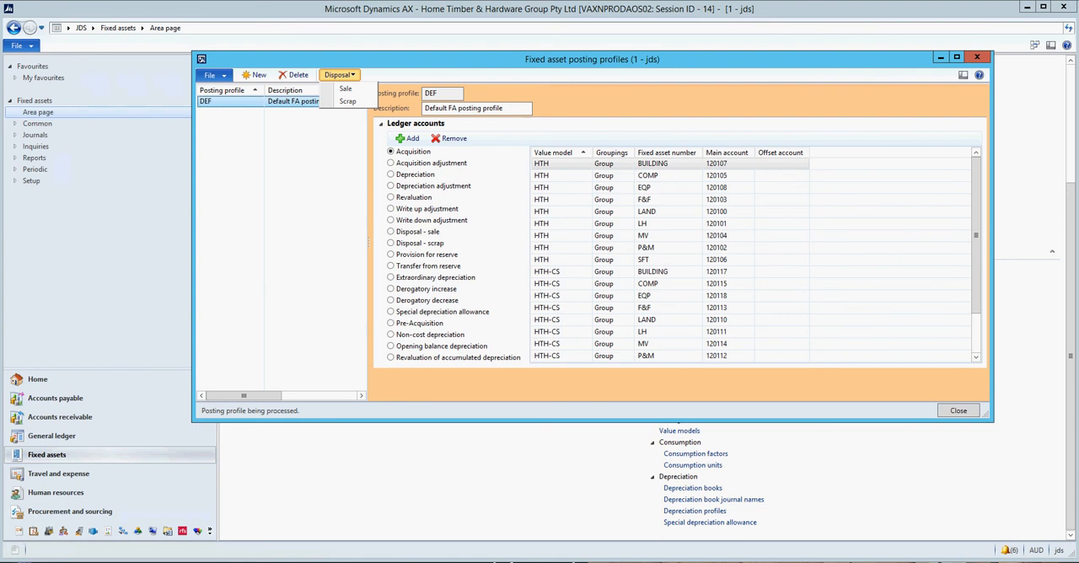
{"action": "left_click", "coordinate": [561, 164]}
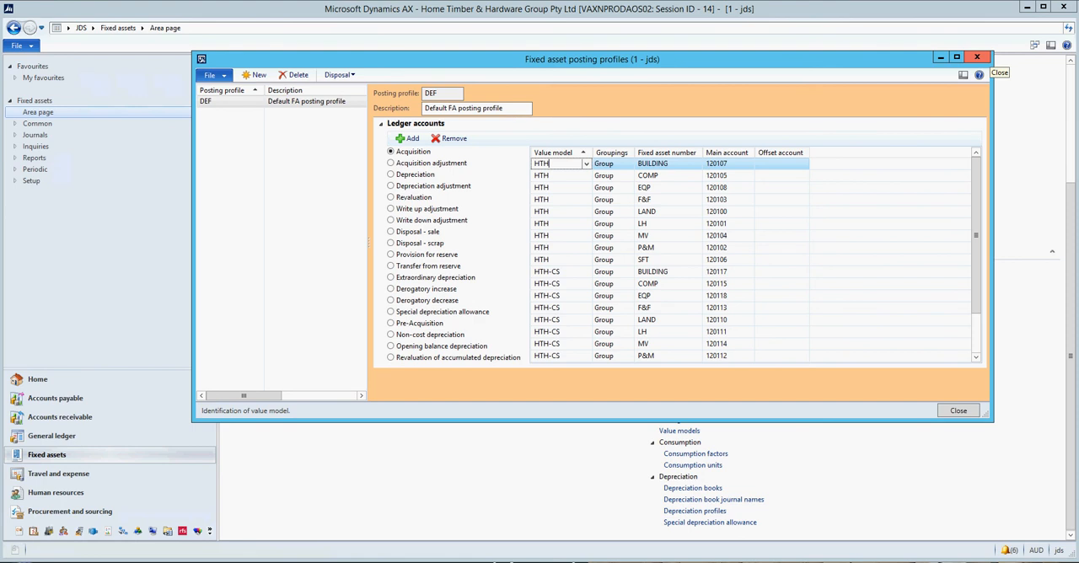
{"action": "left_click", "coordinate": [976, 57]}
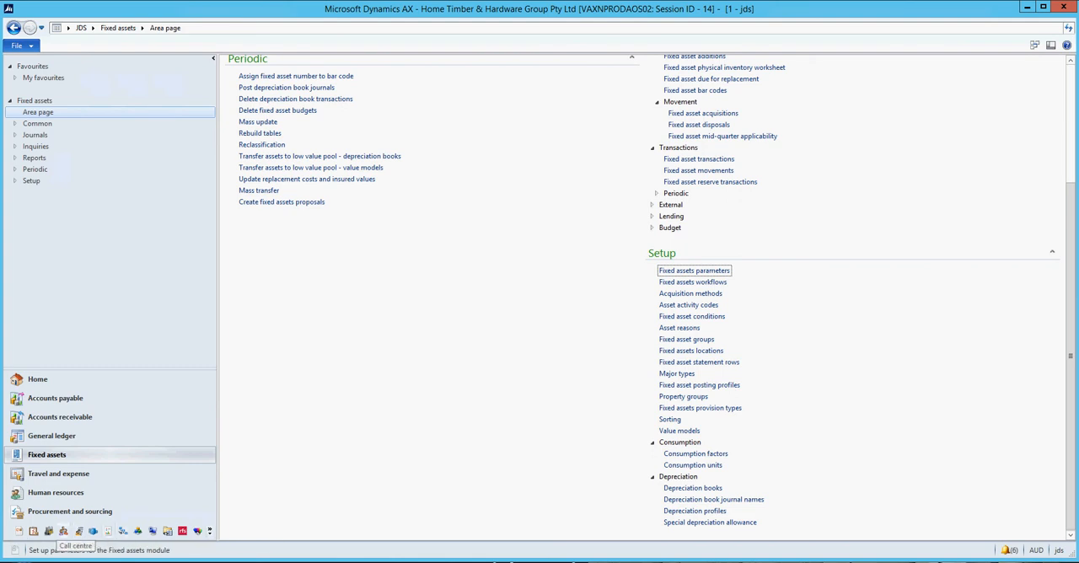
Expand the module list and open the item model groups from the Inventory management setup.
{"action": "left_click_drag", "start_coordinate": [127, 370], "coordinate": [127, 220]}
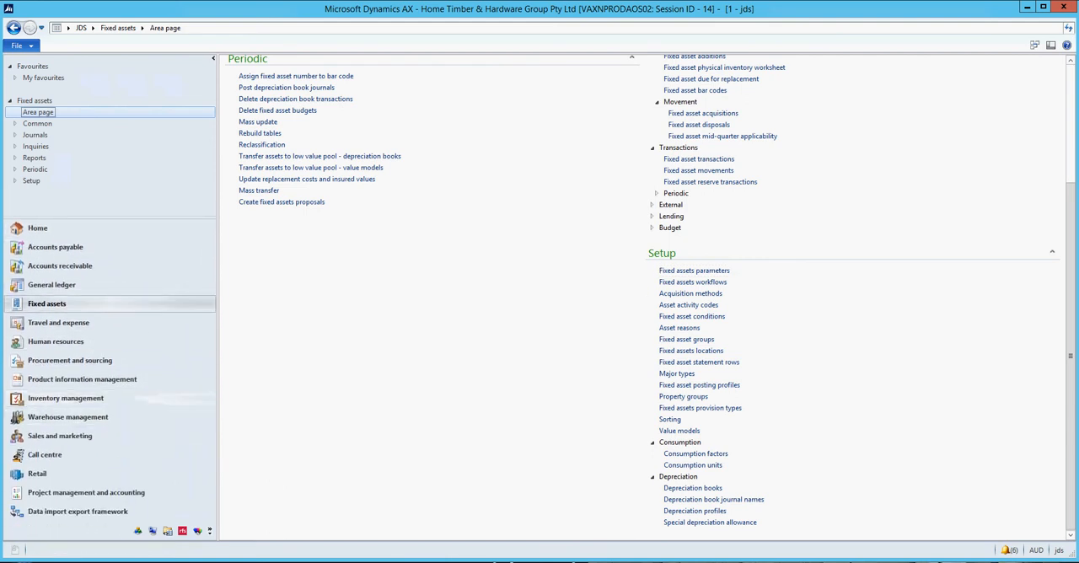
{"action": "left_click", "coordinate": [66, 398]}
{"action": "scroll", "coordinate": [641, 295], "scroll_direction": "down", "scroll_amount": 3}
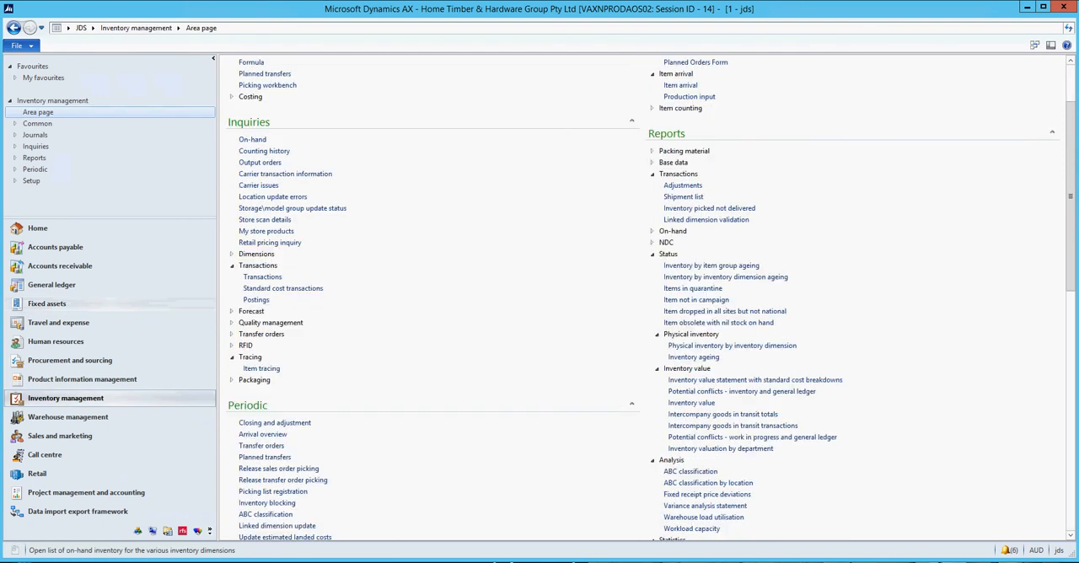
{"action": "scroll", "coordinate": [734, 416], "scroll_direction": "down", "scroll_amount": 5}
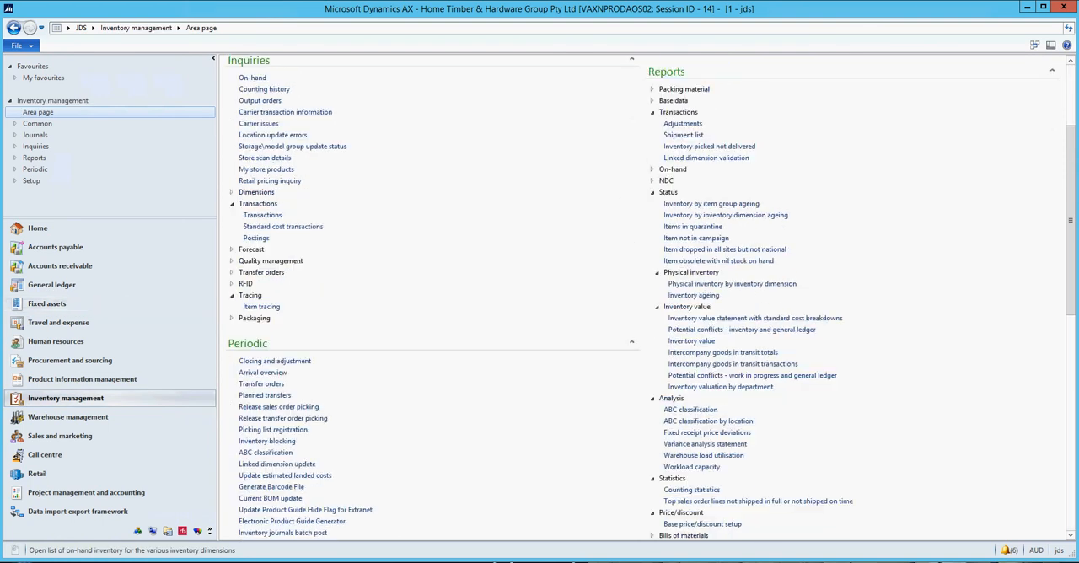
{"action": "scroll", "coordinate": [704, 415], "scroll_direction": "up", "scroll_amount": 2}
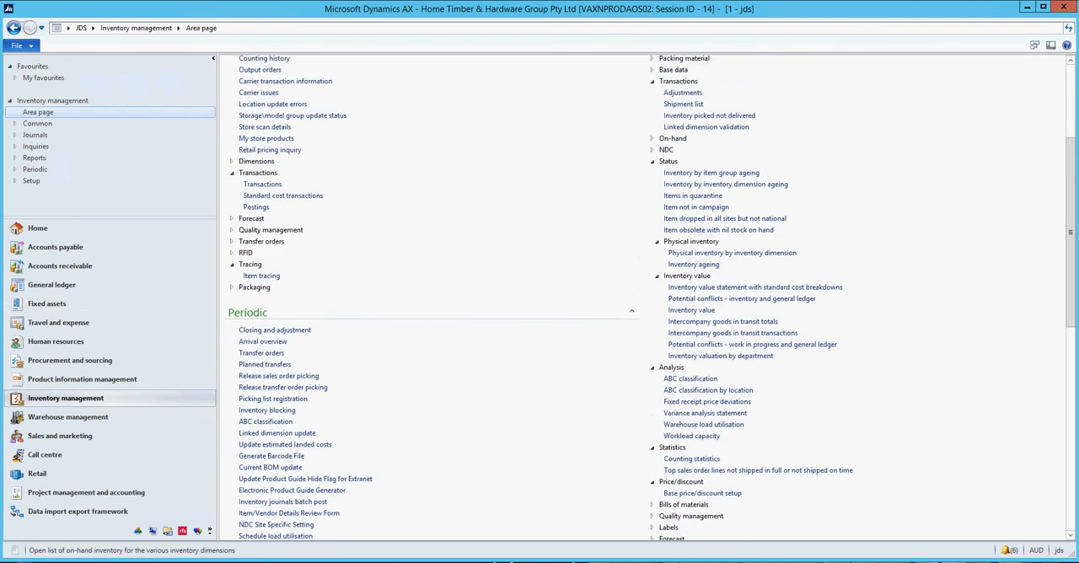
{"action": "scroll", "coordinate": [705, 414], "scroll_direction": "up", "scroll_amount": 1}
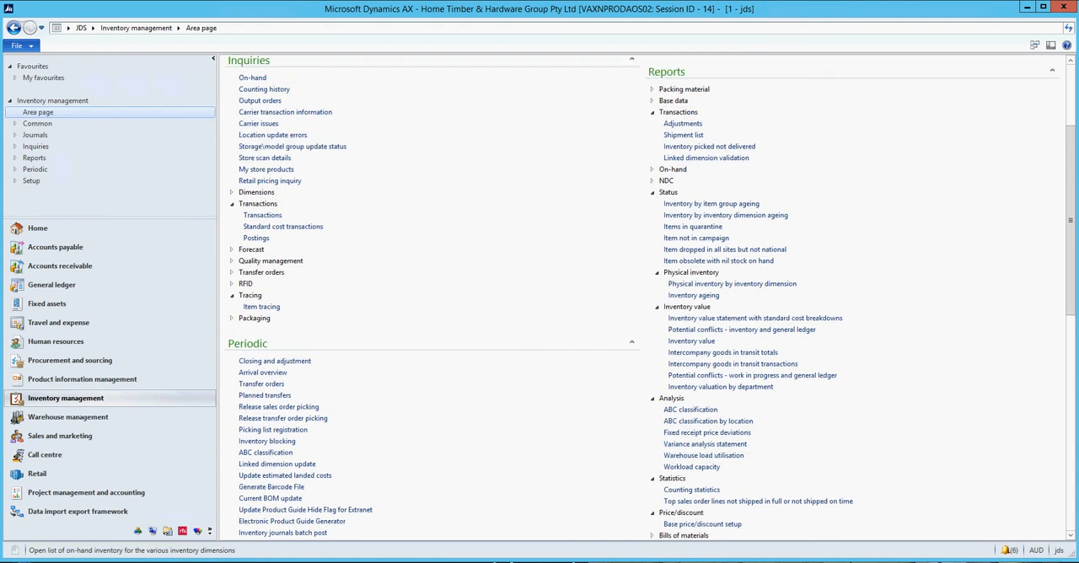
{"action": "scroll", "coordinate": [704, 415], "scroll_direction": "down", "scroll_amount": 14}
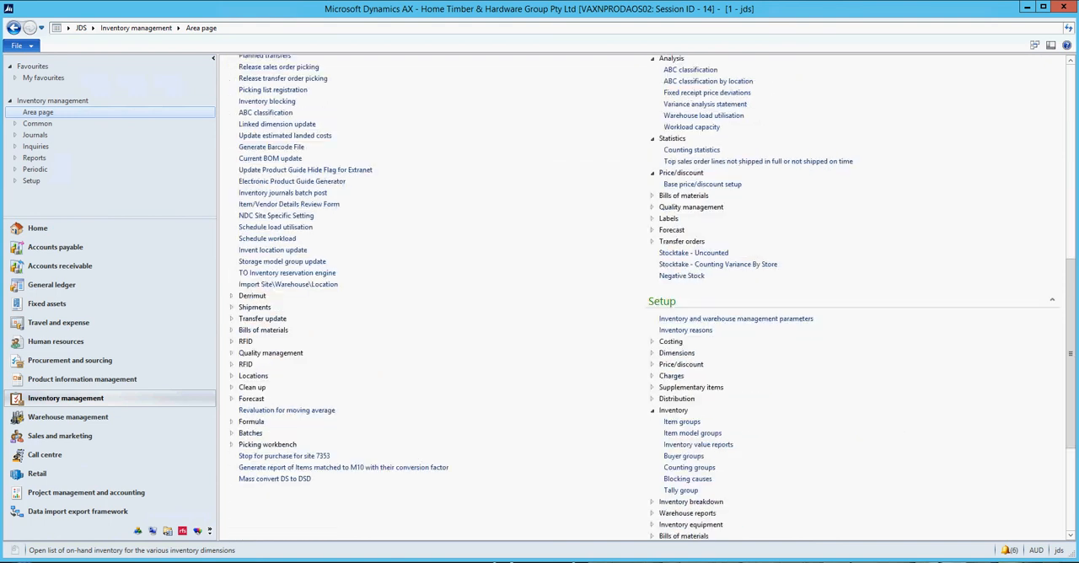
{"action": "left_click", "coordinate": [692, 341]}
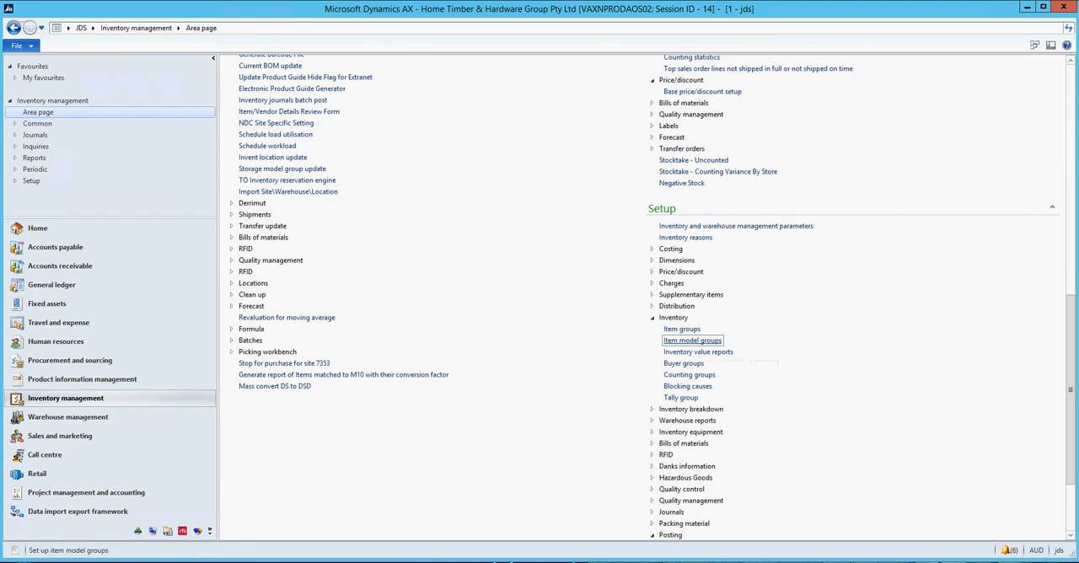
Close the item model groups and open the LOCAL item group from the Inventory management setup.
{"action": "left_click", "coordinate": [933, 56]}
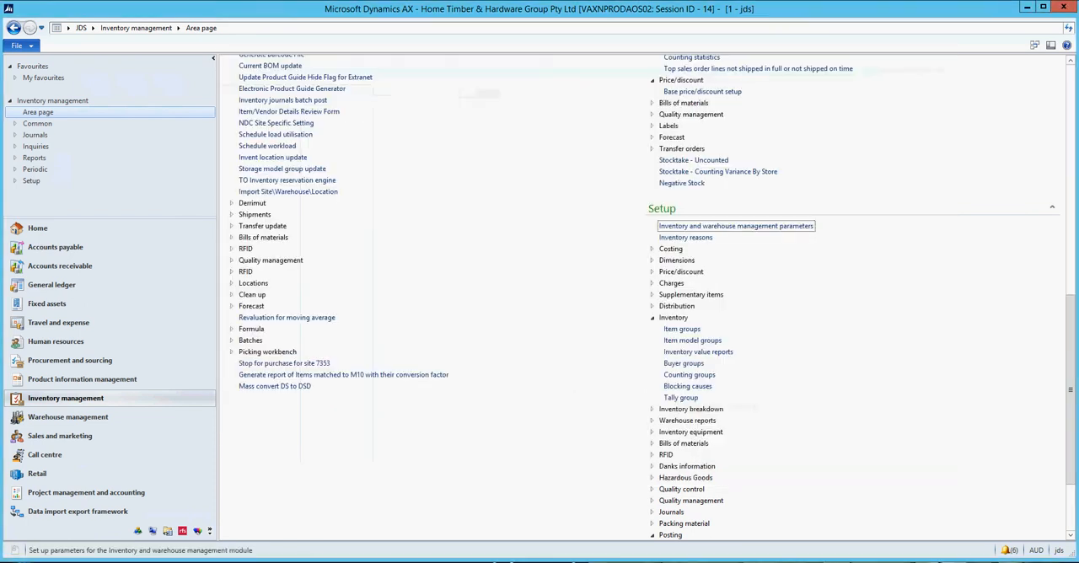
{"action": "left_click", "coordinate": [688, 330]}
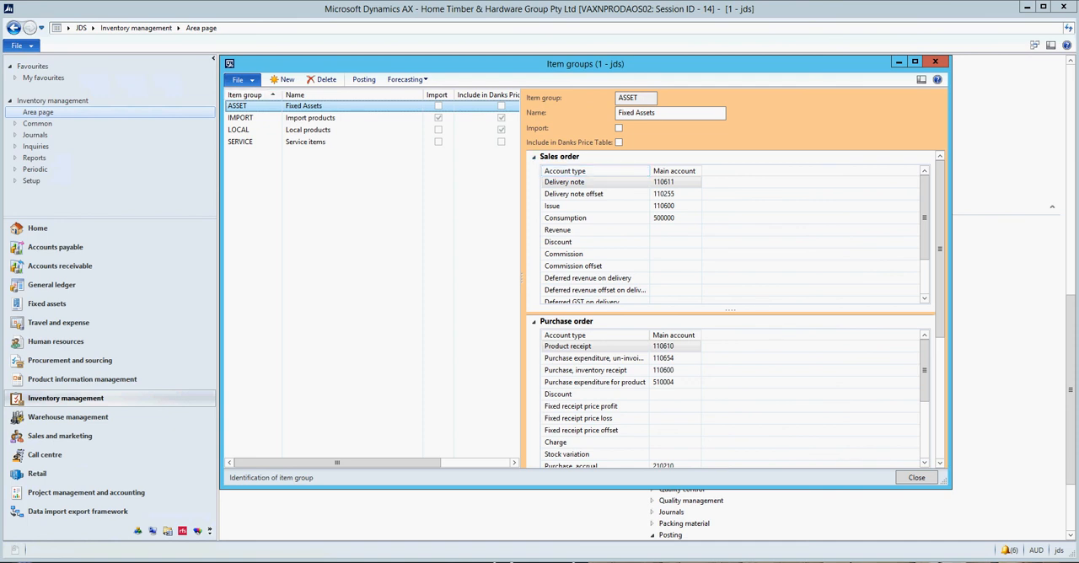
{"action": "left_click", "coordinate": [239, 130]}
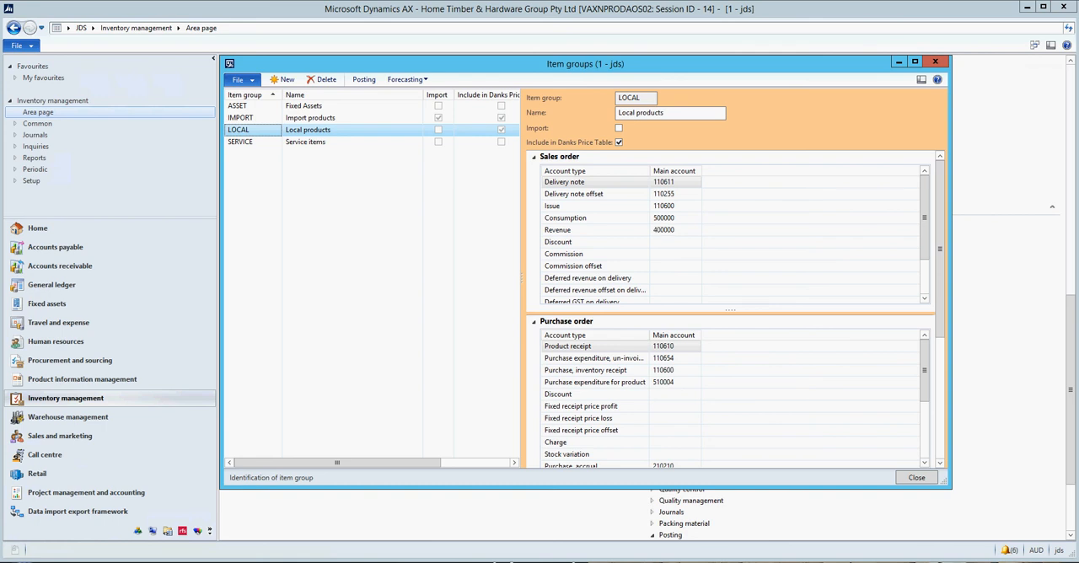
Examine the LOCAL item group's sales order, purchase order and inventory main accounts, and close the form.
{"action": "mouse_move", "coordinate": [676, 182]}
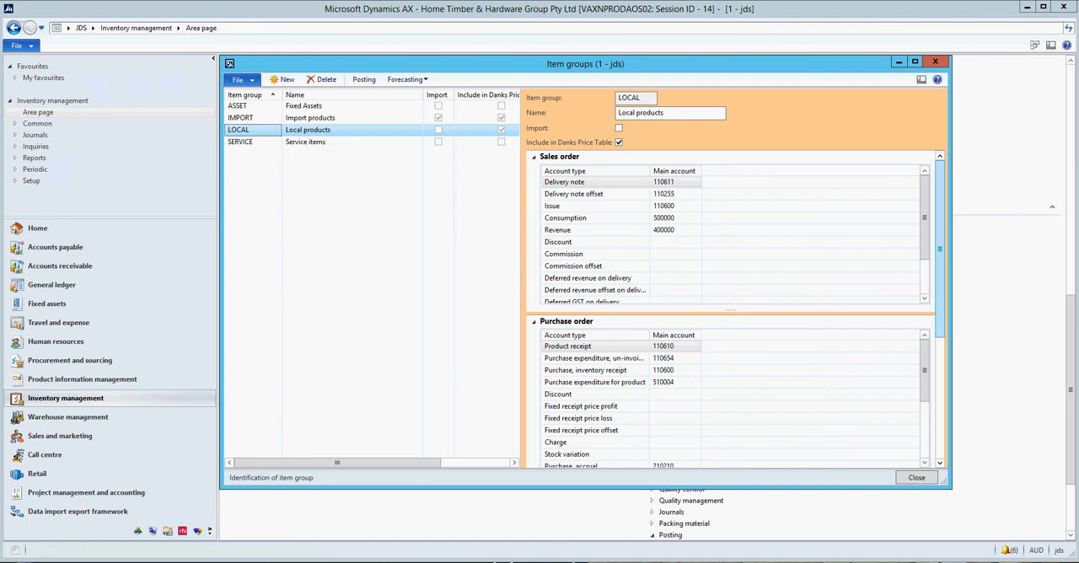
{"action": "scroll", "coordinate": [731, 309], "scroll_direction": "down", "scroll_amount": 3}
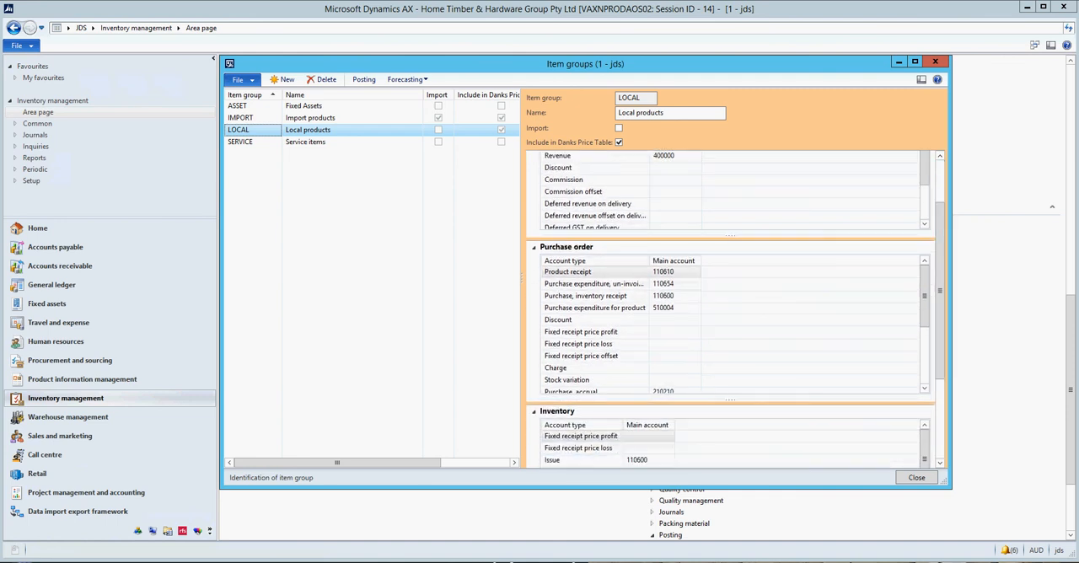
{"action": "mouse_move", "coordinate": [680, 272]}
{"action": "left_click", "coordinate": [916, 477]}
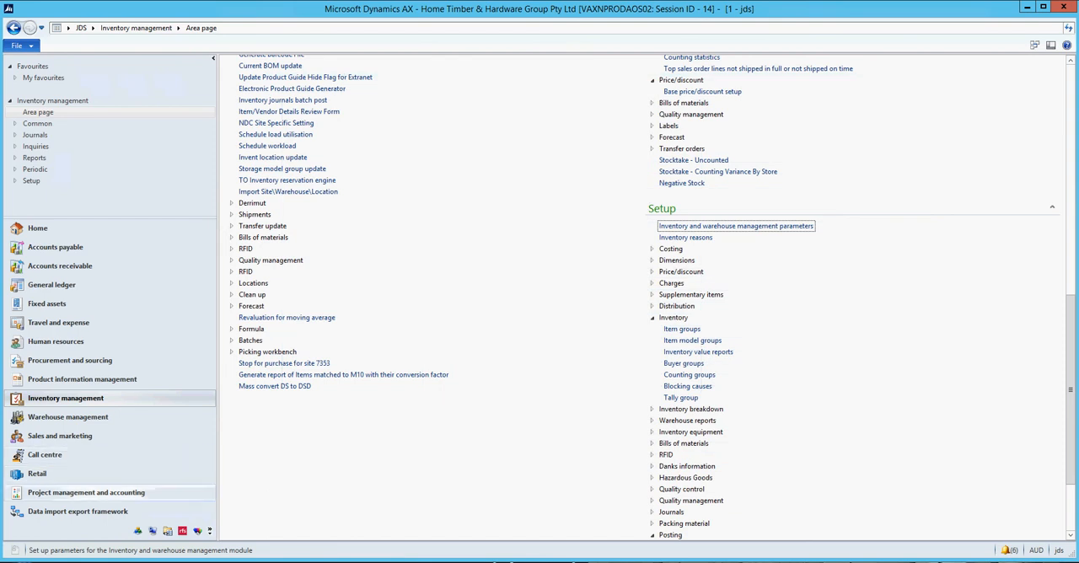
Open the project groups from the Posting setup of Project management and accounting.
{"action": "left_click", "coordinate": [86, 492]}
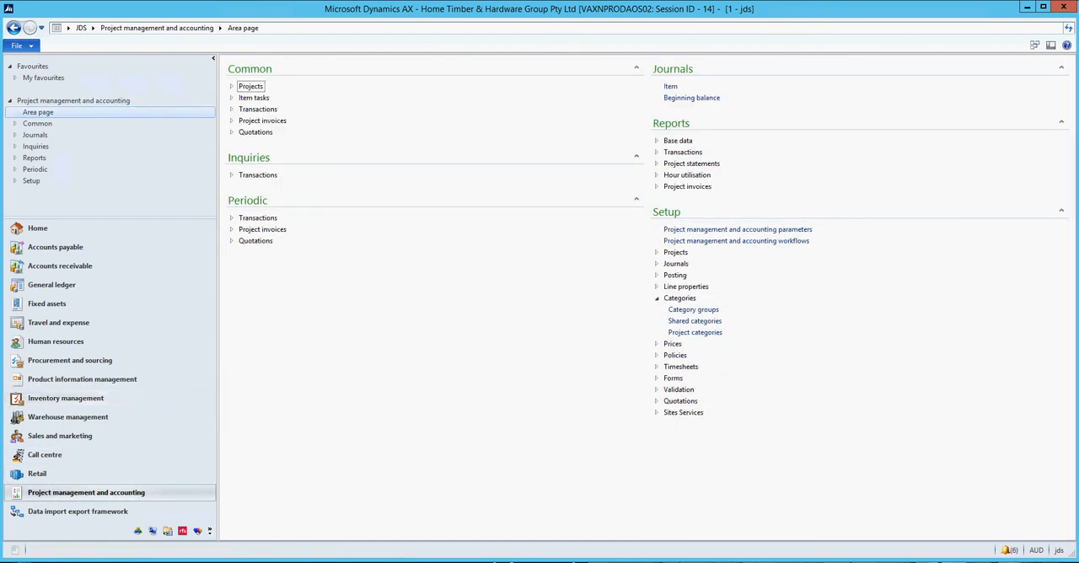
{"action": "left_click", "coordinate": [657, 298]}
{"action": "left_click", "coordinate": [657, 275]}
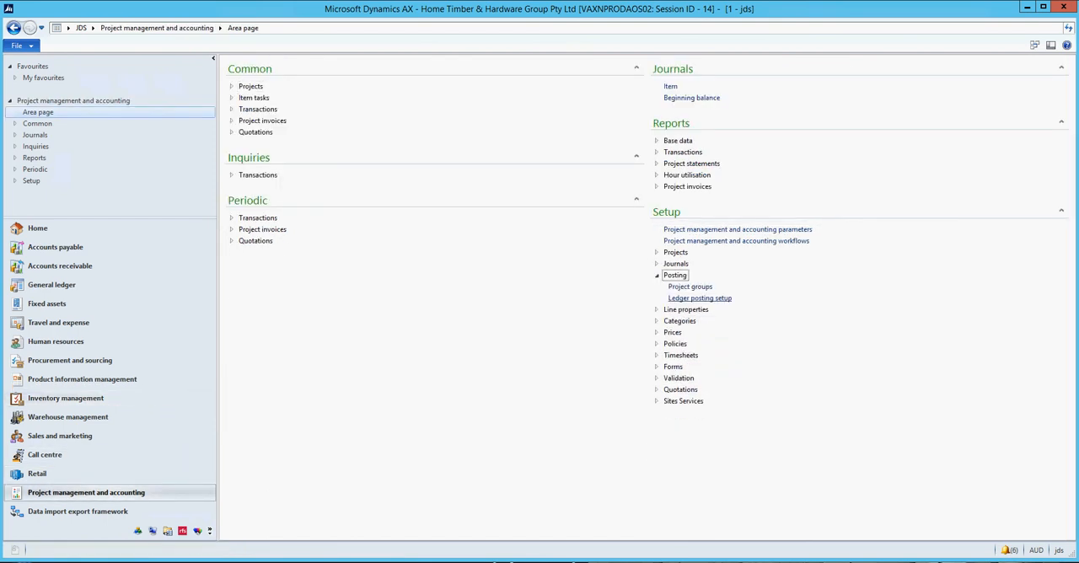
{"action": "left_click", "coordinate": [689, 287]}
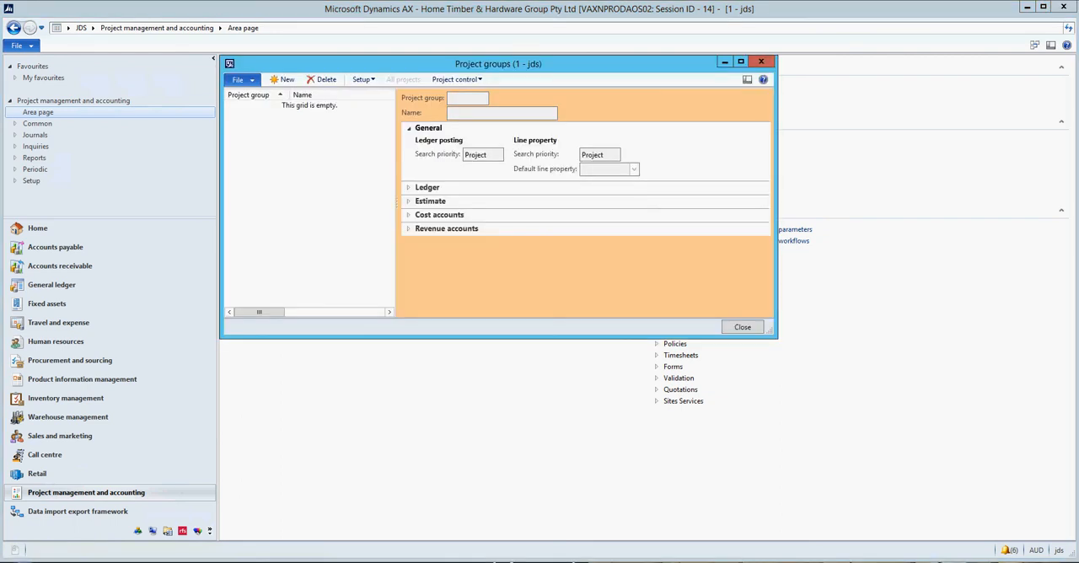
Expand the Ledger and Estimate sections of the project groups form to examine their posting options, and close the form.
{"action": "left_click", "coordinate": [420, 187]}
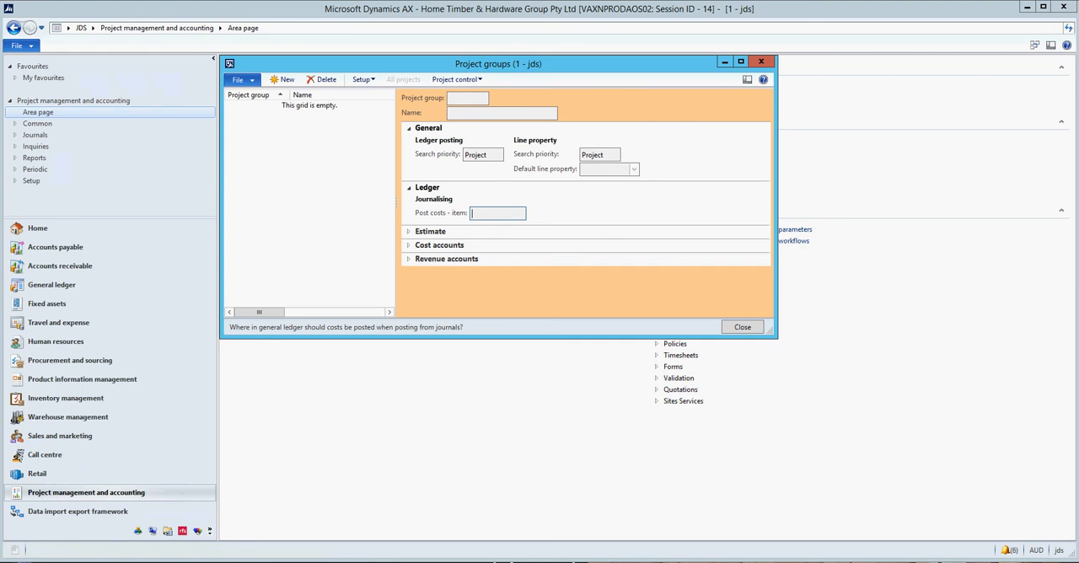
{"action": "left_click", "coordinate": [429, 232]}
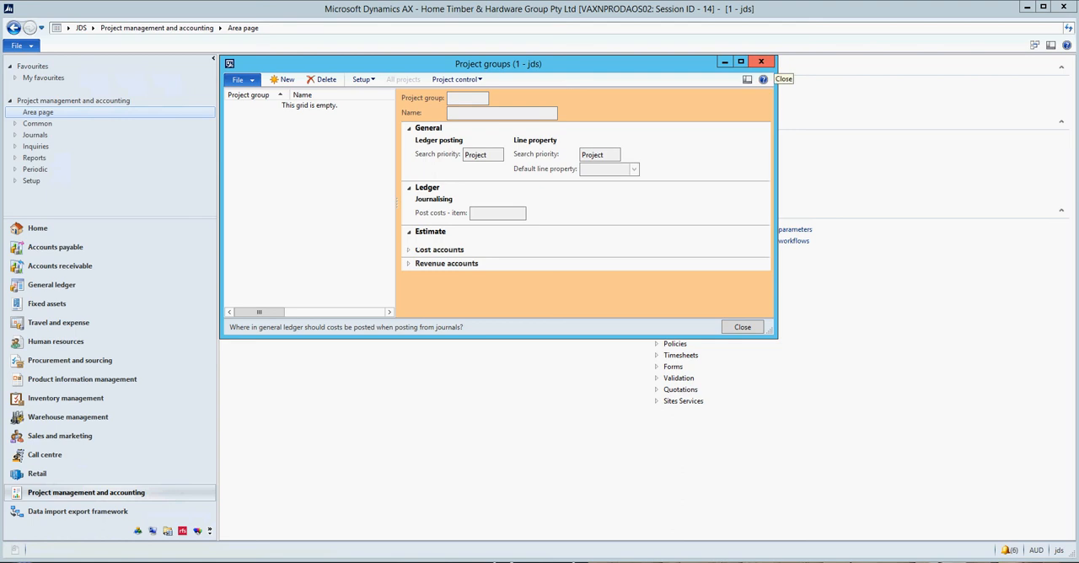
{"action": "left_click", "coordinate": [761, 62]}
Open the ledger posting groups from the General ledger's GST setup, examine the DEF group's posting accounts, and close the form.
{"action": "left_click", "coordinate": [52, 284]}
{"action": "scroll", "coordinate": [691, 236], "scroll_direction": "down", "scroll_amount": 5}
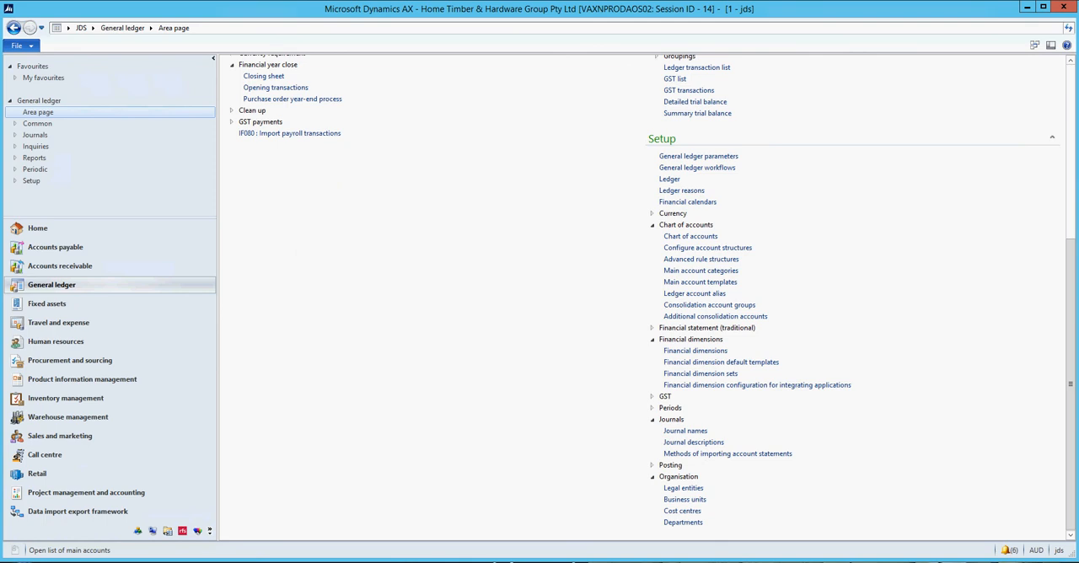
{"action": "left_click", "coordinate": [685, 224]}
{"action": "left_click", "coordinate": [690, 339]}
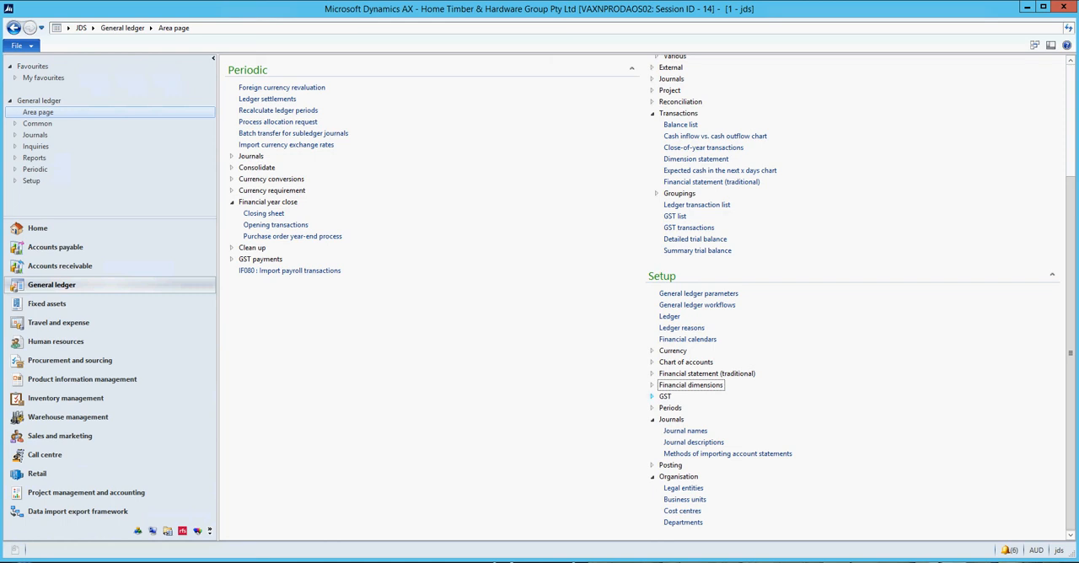
{"action": "left_click", "coordinate": [652, 396]}
{"action": "scroll", "coordinate": [641, 295], "scroll_direction": "down", "scroll_amount": 2}
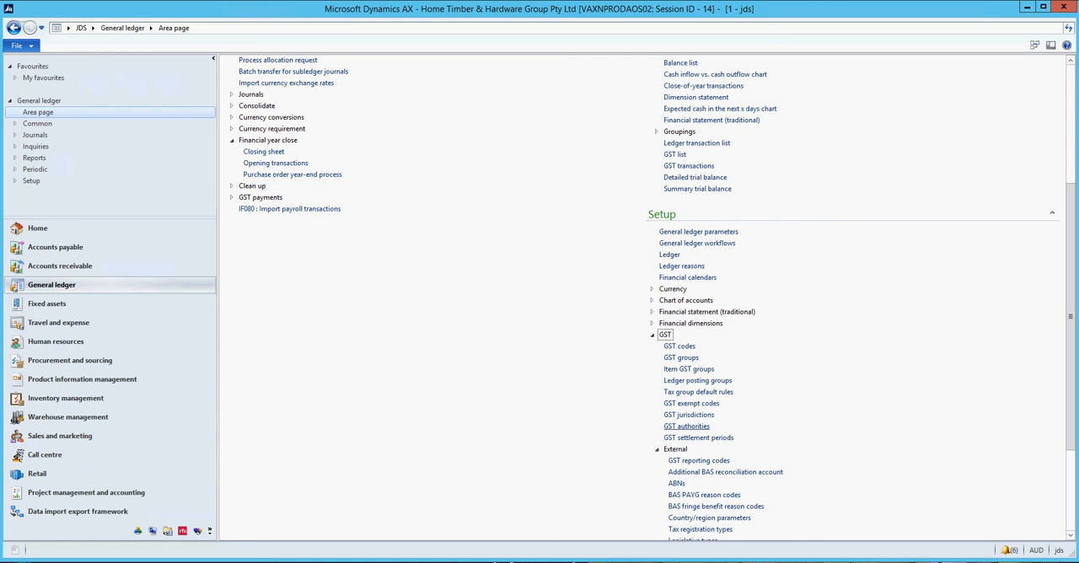
{"action": "left_click", "coordinate": [691, 381]}
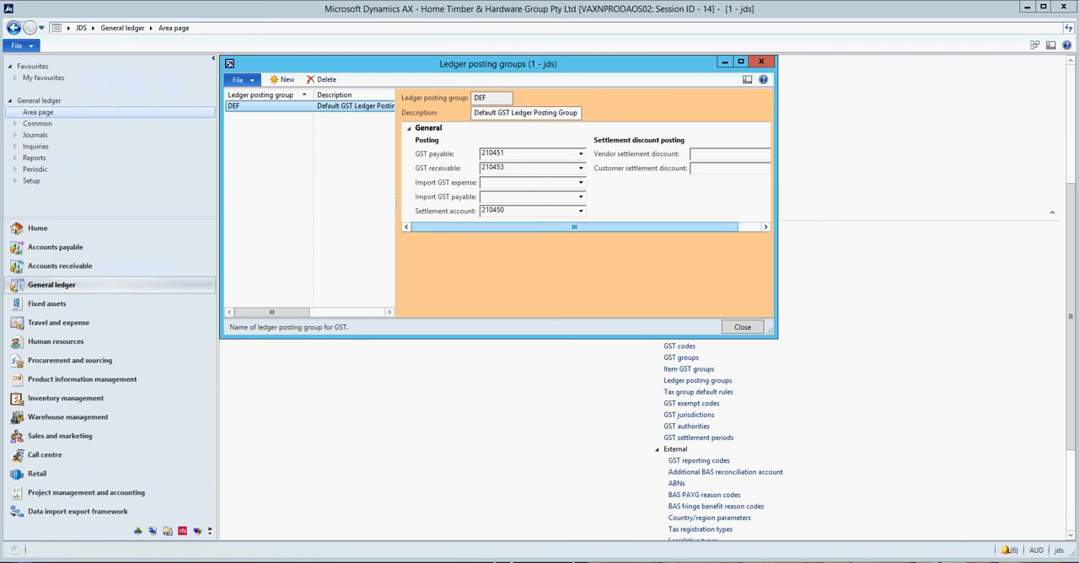
{"action": "key", "text": "Escape"}
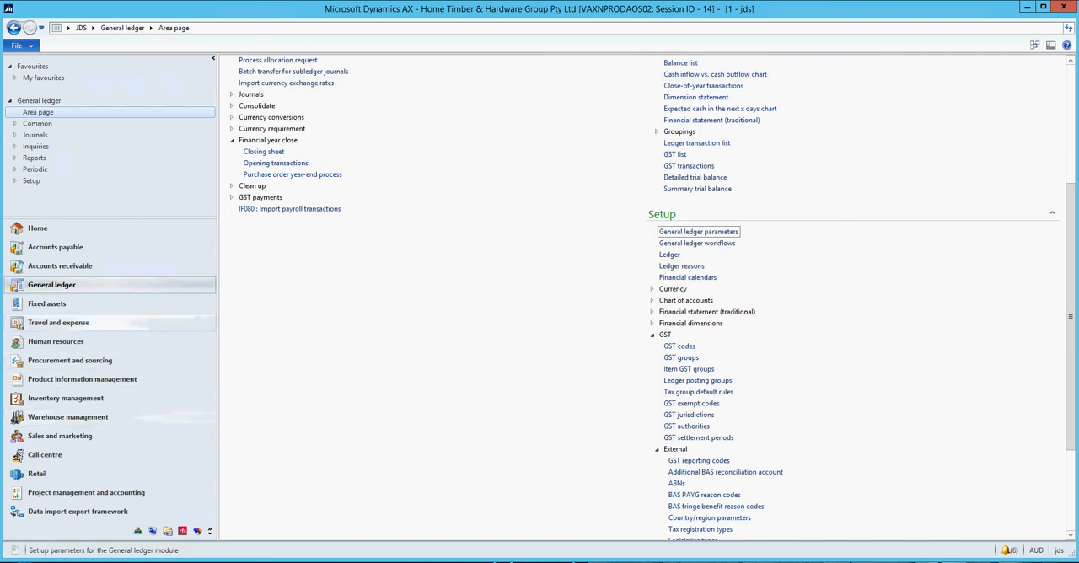
Open the Travel and expense area page.
{"action": "left_click", "coordinate": [58, 322]}
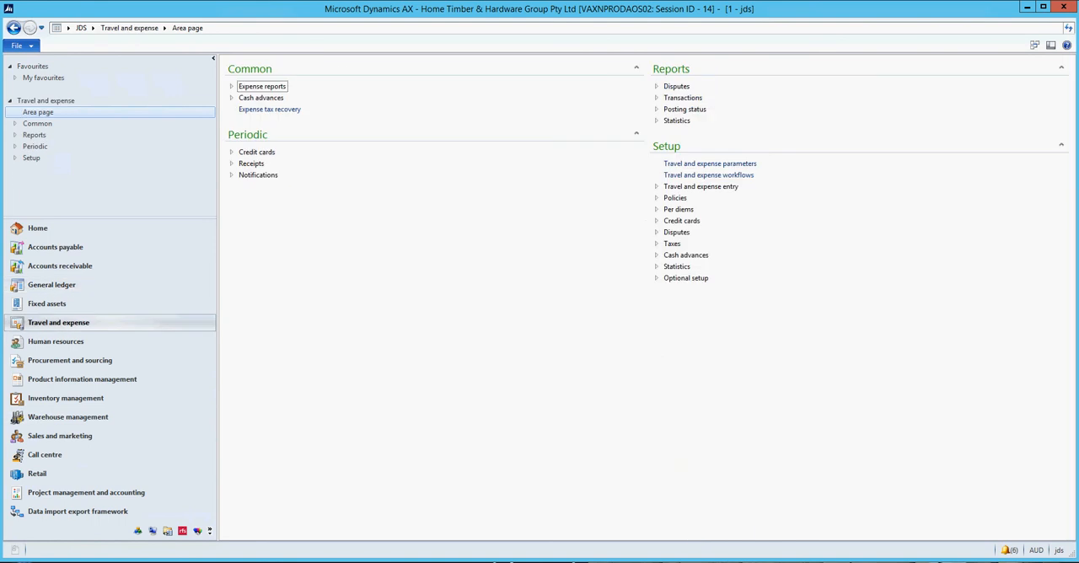